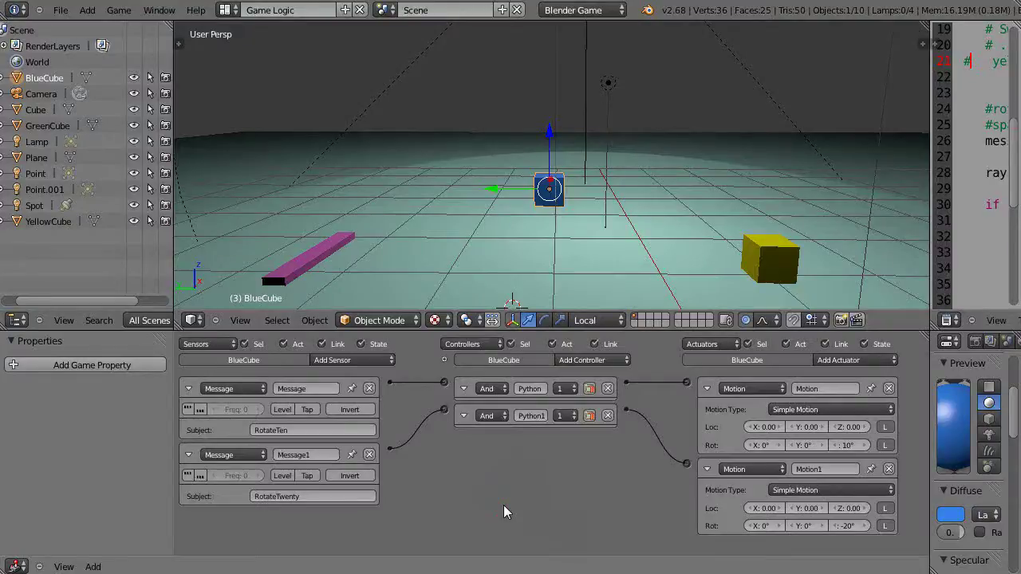
Zoom into the Logic Editor to inspect BlueCube's RotateTen and RotateTwenty message bricks.
{"action": "scroll", "coordinate": [506, 509], "scroll_direction": "up", "scroll_amount": 1}
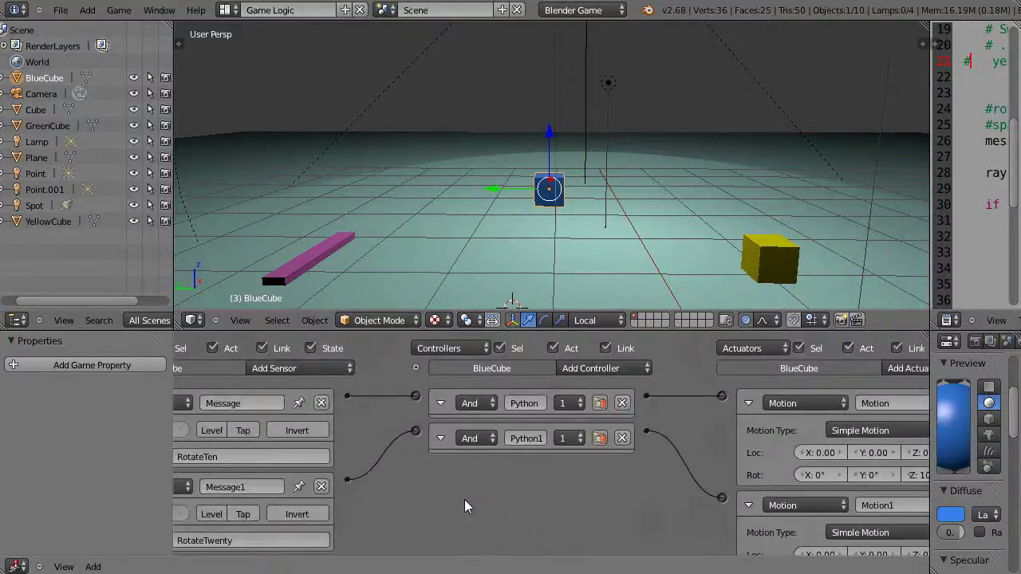
{"action": "scroll", "coordinate": [464, 500], "scroll_direction": "up", "scroll_amount": 1}
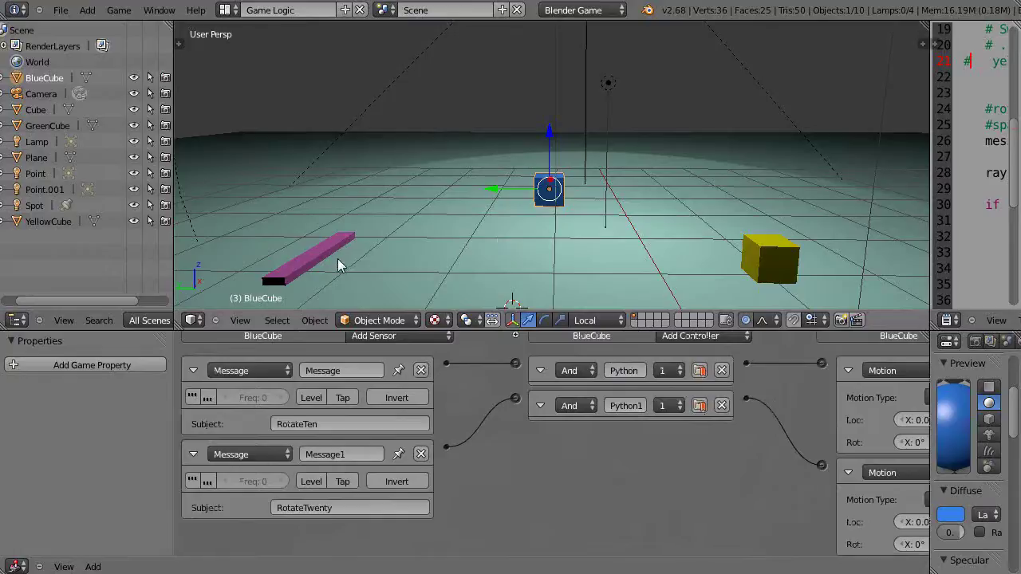
Select YellowCube, show its state 1 bricks, and pan to the Ray and Property sensors.
{"action": "right_click", "coordinate": [759, 258]}
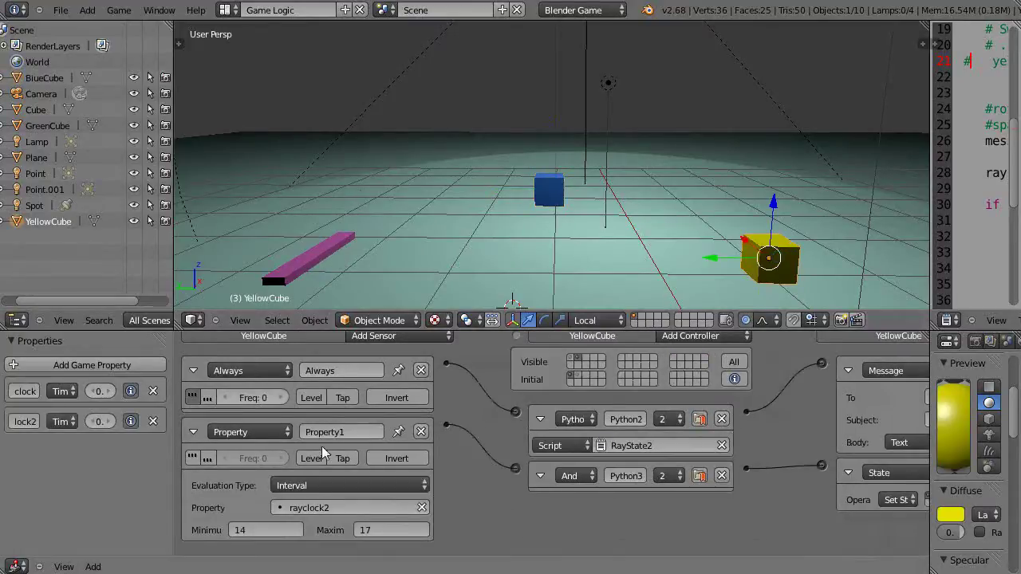
{"action": "left_click", "coordinate": [570, 361]}
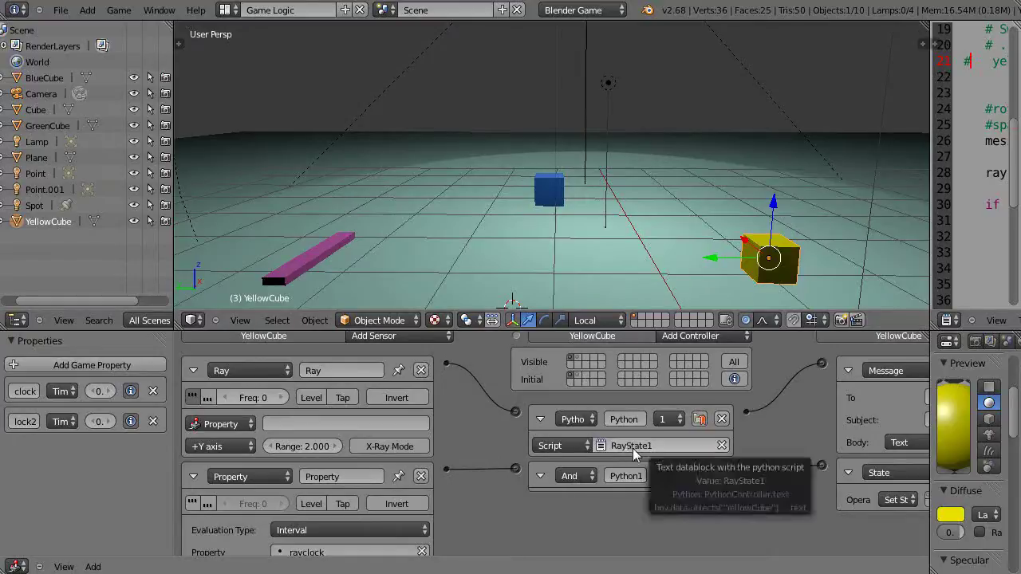
{"action": "middle_click_drag", "start_coordinate": [663, 523], "coordinate": [495, 556]}
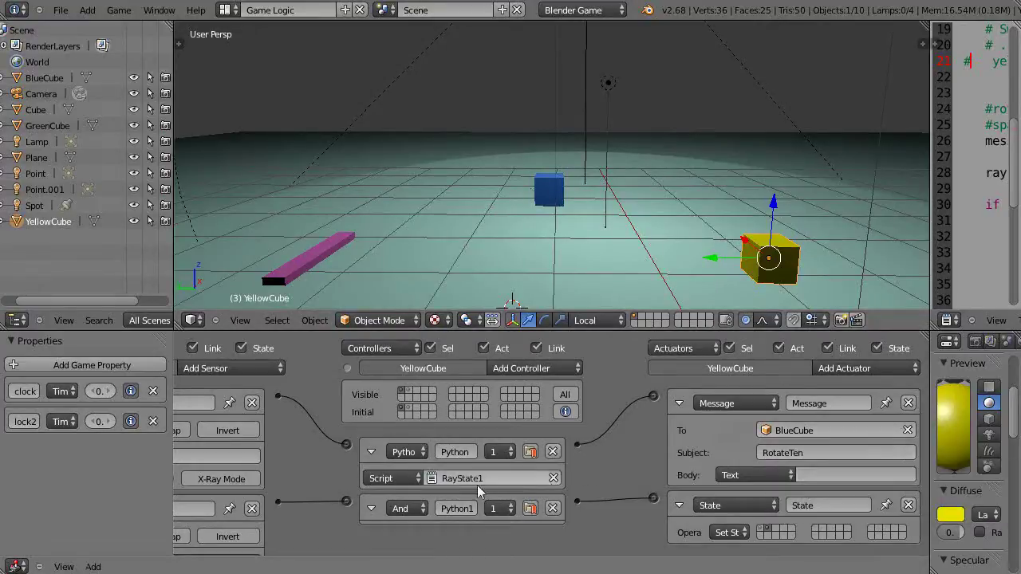
{"action": "middle_click_drag", "start_coordinate": [353, 486], "coordinate": [381, 452]}
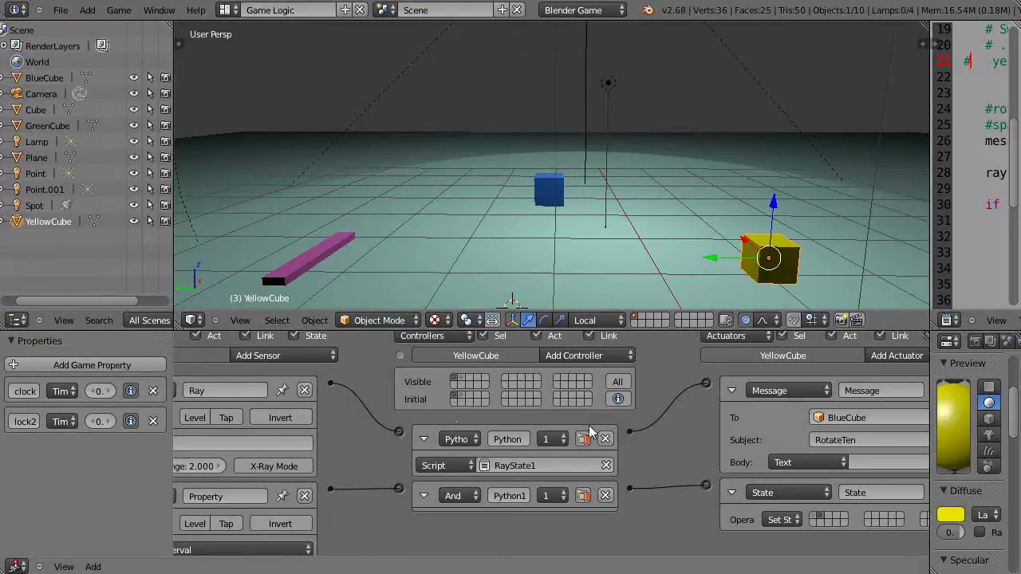
Inspect the rayclock sensor's 5–10 interval and the Set State actuator, then reset the view.
{"action": "scroll", "coordinate": [594, 431], "scroll_direction": "down", "scroll_amount": 1}
{"action": "scroll", "coordinate": [527, 432], "scroll_direction": "down", "scroll_amount": 3}
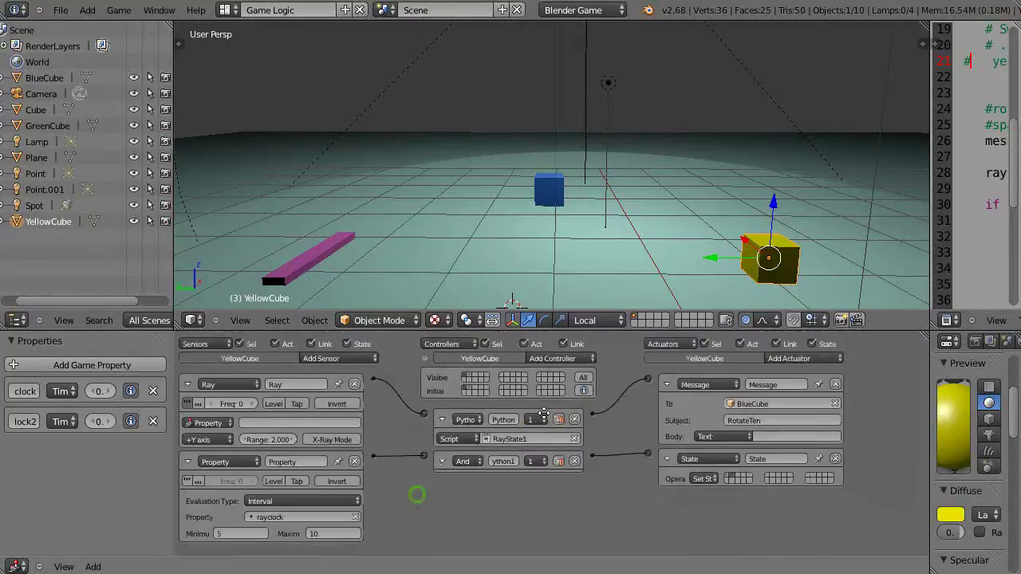
{"action": "scroll", "coordinate": [418, 490], "scroll_direction": "up", "scroll_amount": 2}
{"action": "middle_click_drag", "start_coordinate": [386, 500], "coordinate": [588, 372]}
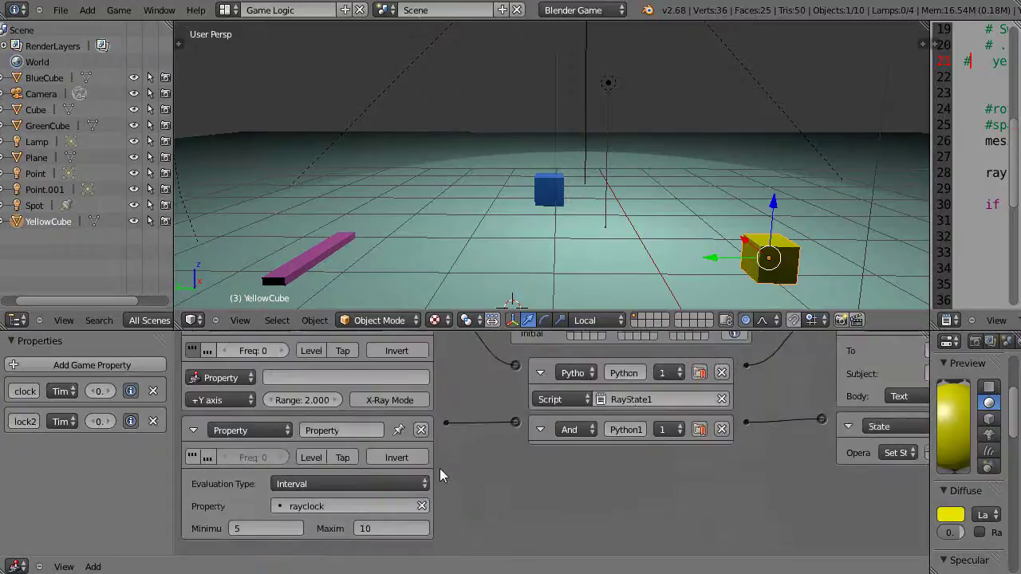
{"action": "scroll", "coordinate": [442, 474], "scroll_direction": "down", "scroll_amount": 1}
{"action": "scroll", "coordinate": [433, 473], "scroll_direction": "up", "scroll_amount": 2}
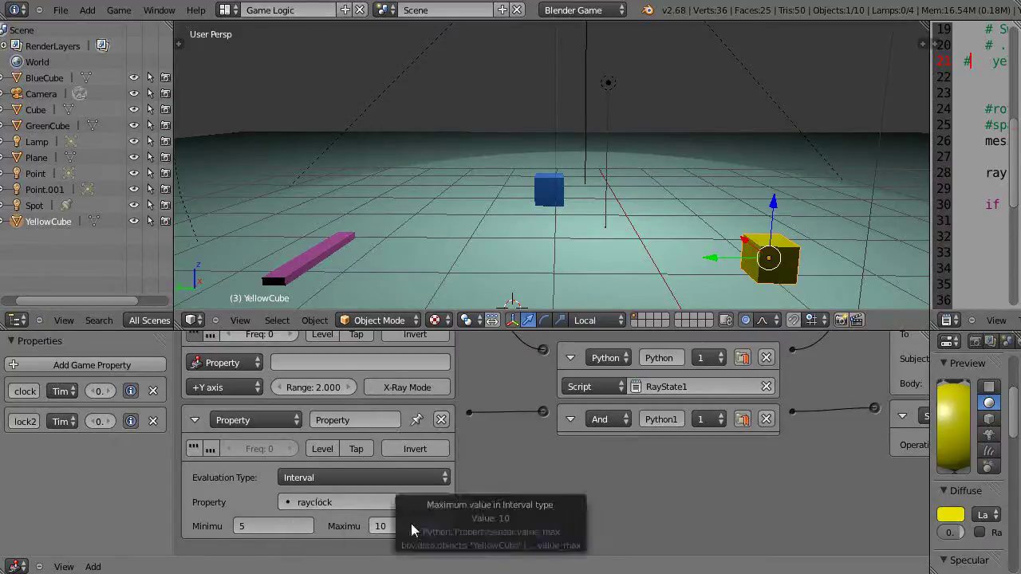
{"action": "middle_click_drag", "start_coordinate": [803, 505], "coordinate": [497, 500]}
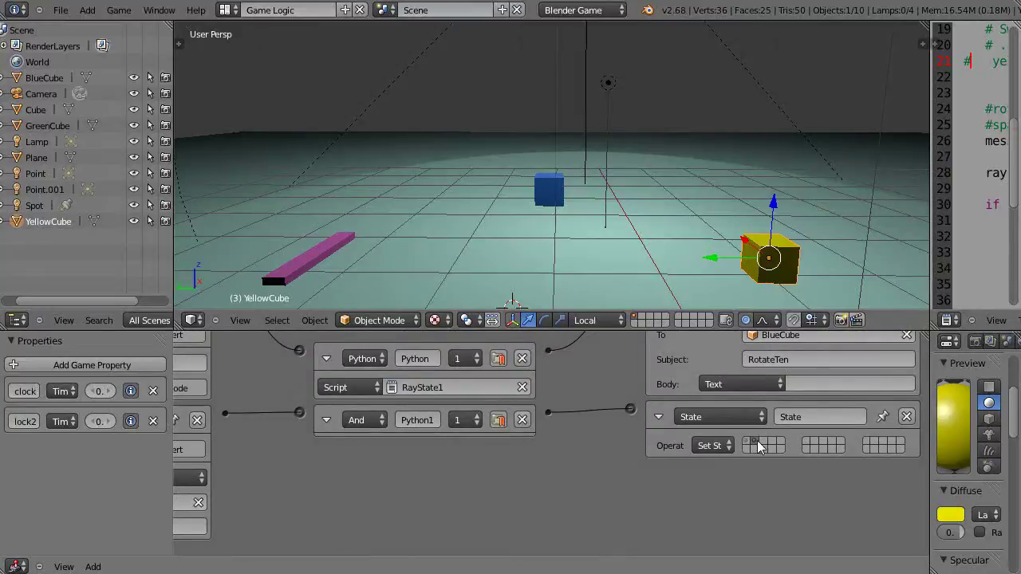
{"action": "key", "text": "Home"}
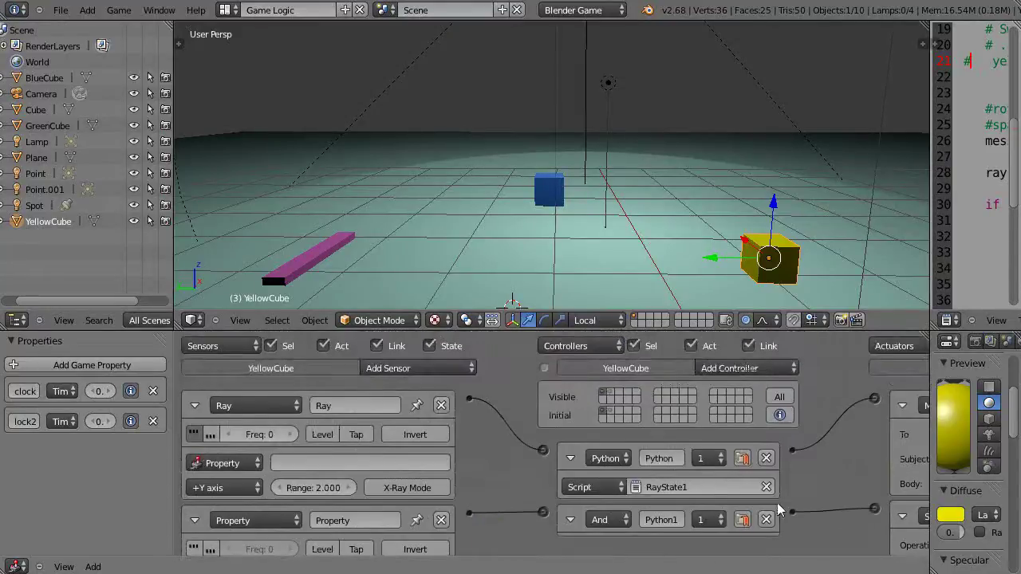
{"action": "left_click", "coordinate": [610, 394]}
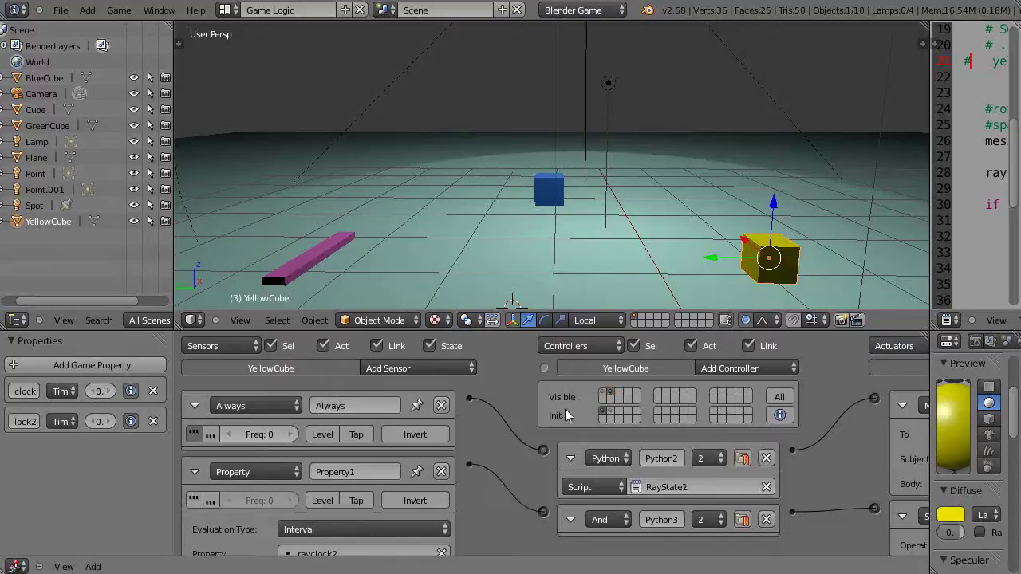
{"action": "scroll", "coordinate": [477, 520], "scroll_direction": "down", "scroll_amount": 2}
{"action": "scroll", "coordinate": [454, 486], "scroll_direction": "up", "scroll_amount": 2}
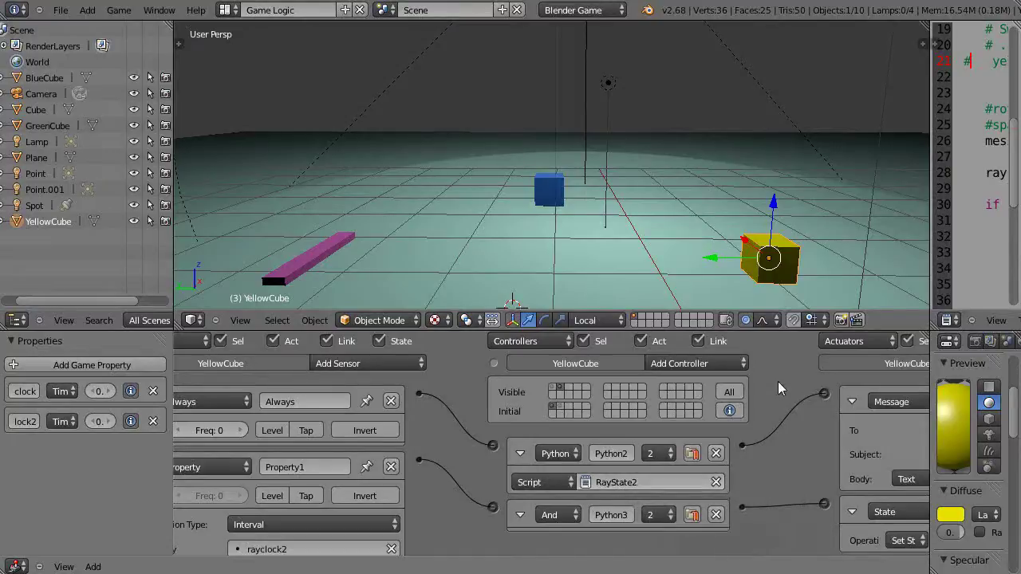
{"action": "middle_click_drag", "start_coordinate": [456, 452], "coordinate": [505, 406]}
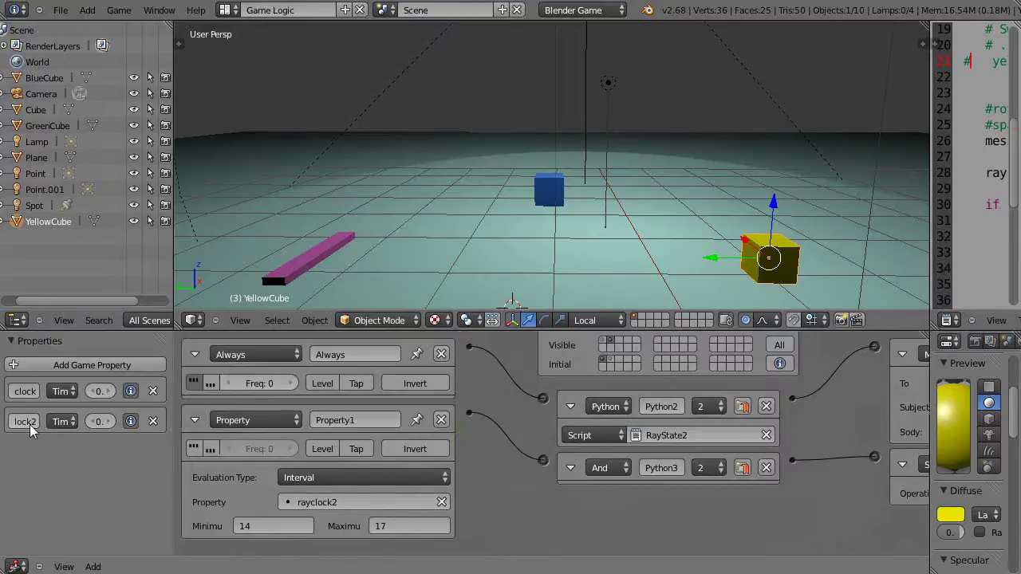
{"action": "middle_click_drag", "start_coordinate": [568, 537], "coordinate": [661, 553]}
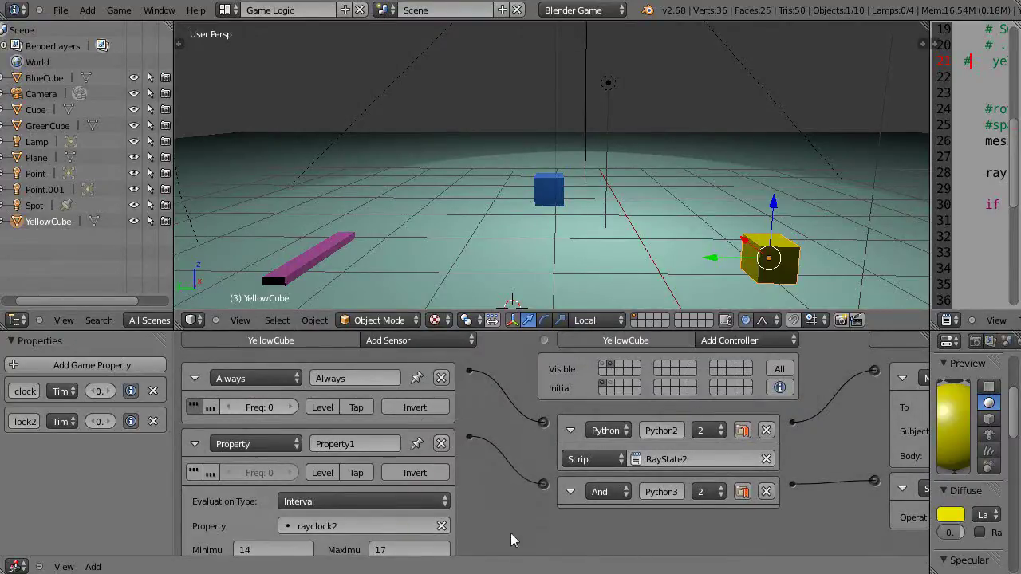
{"action": "middle_click_drag", "start_coordinate": [531, 556], "coordinate": [355, 532]}
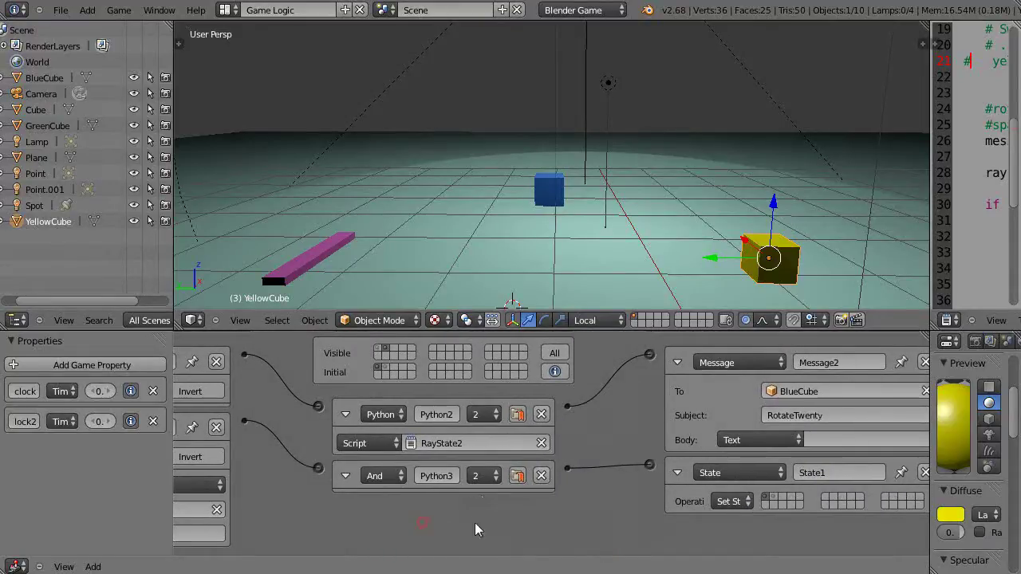
{"action": "middle_click_drag", "start_coordinate": [511, 531], "coordinate": [420, 481]}
{"action": "right_click", "coordinate": [558, 193]}
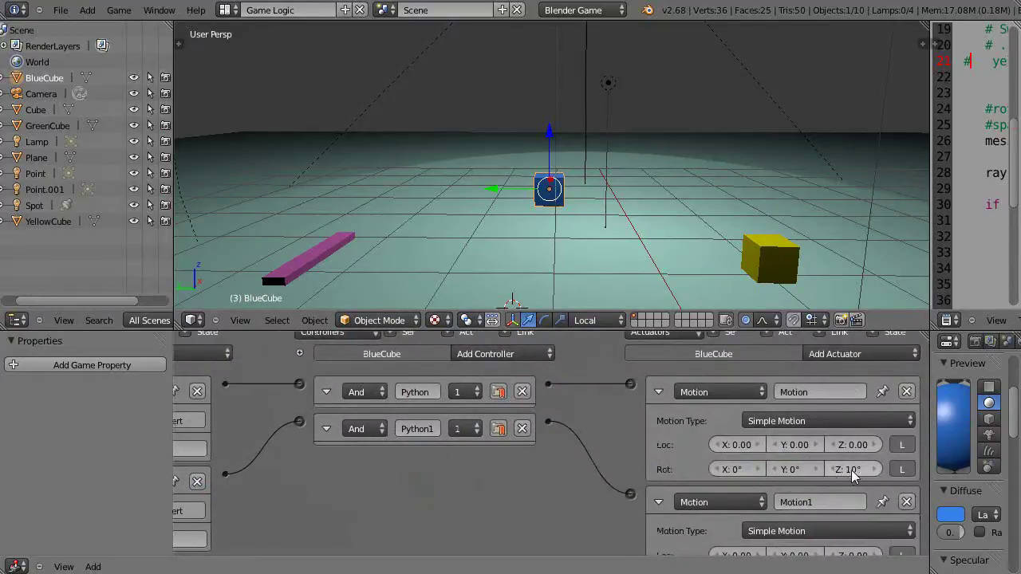
{"action": "middle_click_drag", "start_coordinate": [526, 484], "coordinate": [736, 393]}
{"action": "middle_click_drag", "start_coordinate": [559, 497], "coordinate": [253, 485]}
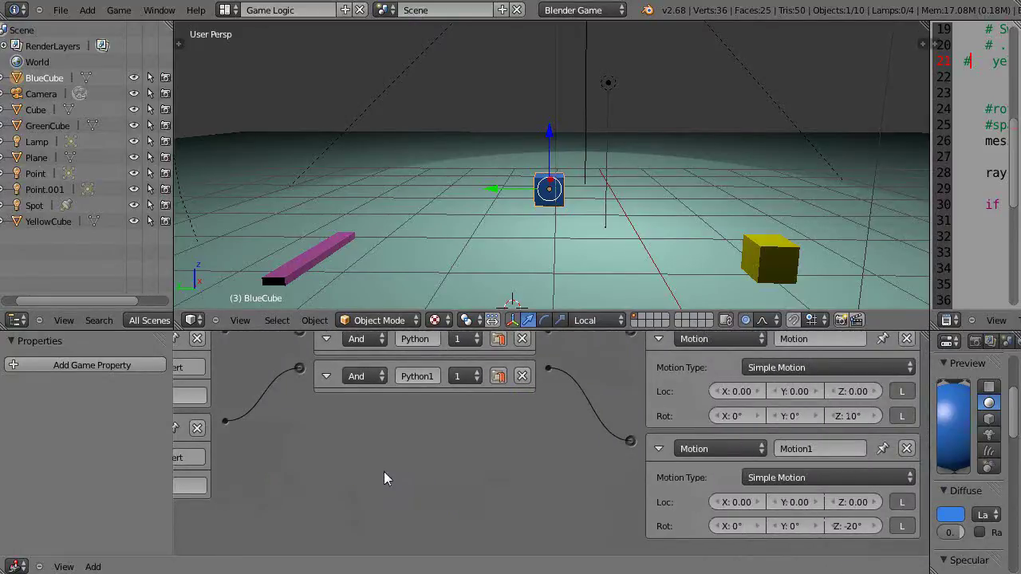
{"action": "middle_click_drag", "start_coordinate": [383, 477], "coordinate": [544, 550]}
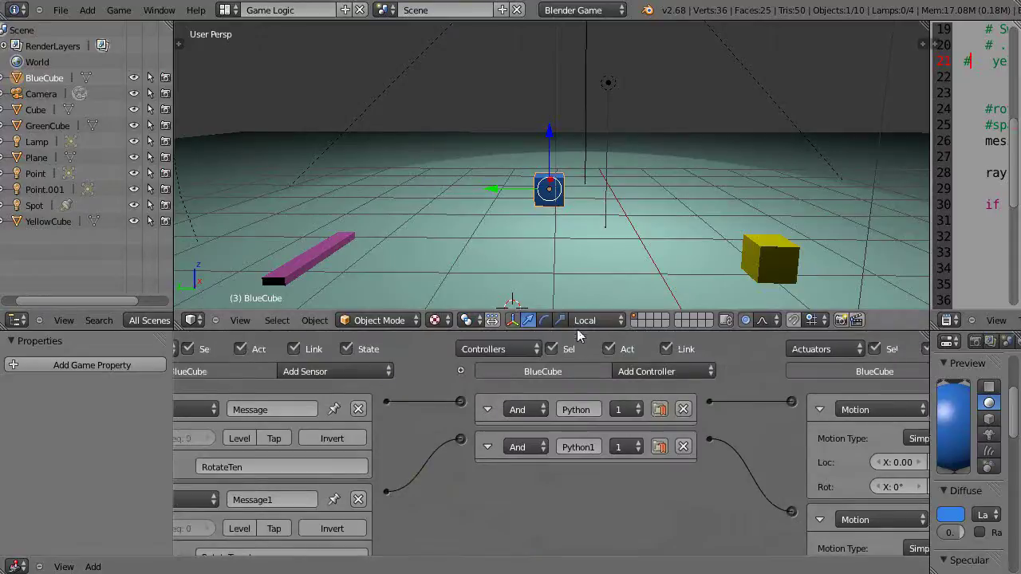
{"action": "left_click_drag", "start_coordinate": [577, 331], "coordinate": [574, 475]}
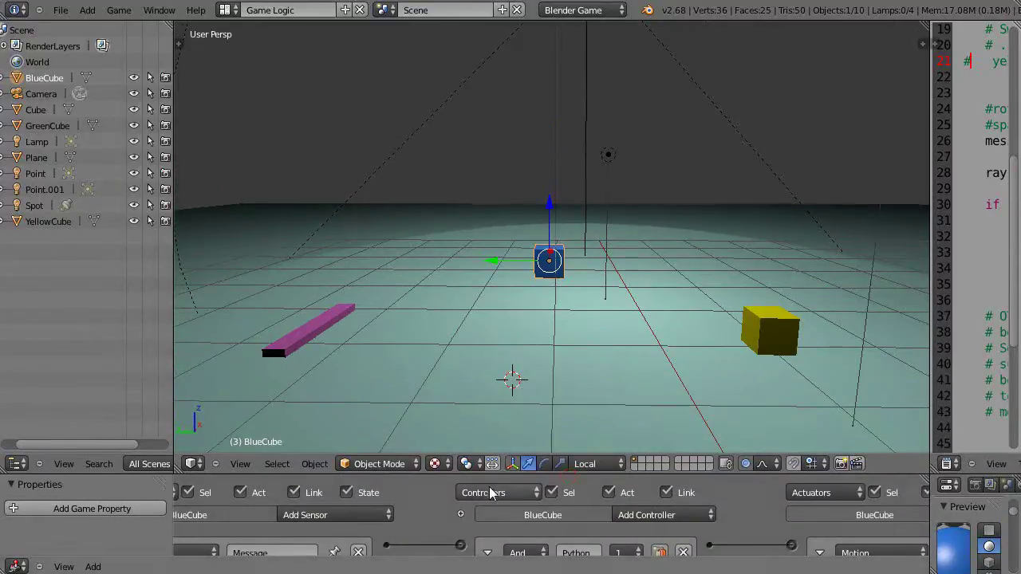
{"action": "left_click_drag", "start_coordinate": [499, 472], "coordinate": [533, 323]}
Reselect YellowCube, check the rayclock2 interval, and make the cube start in state 1.
{"action": "right_click", "coordinate": [770, 260]}
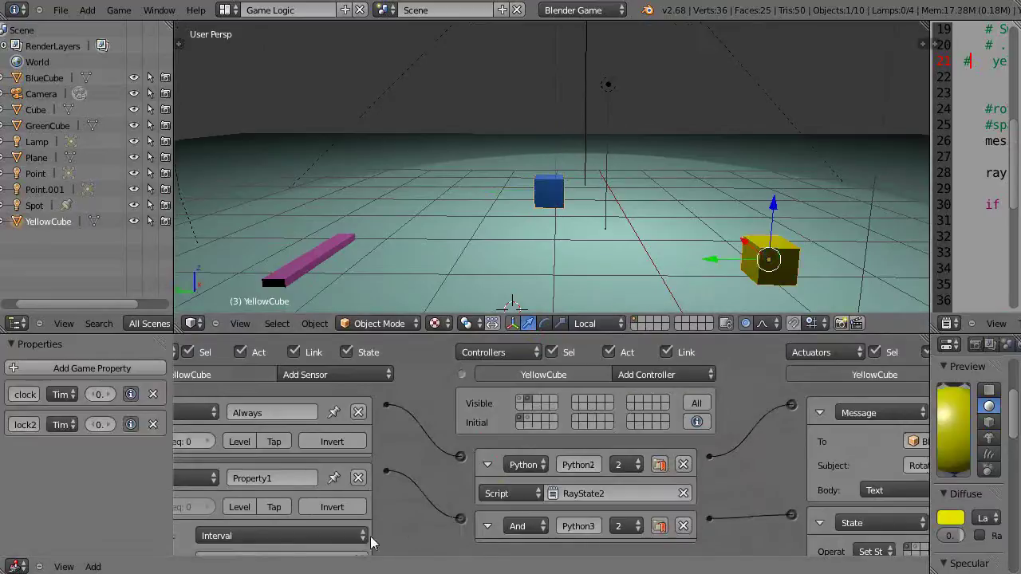
{"action": "middle_click_drag", "start_coordinate": [375, 542], "coordinate": [458, 484]}
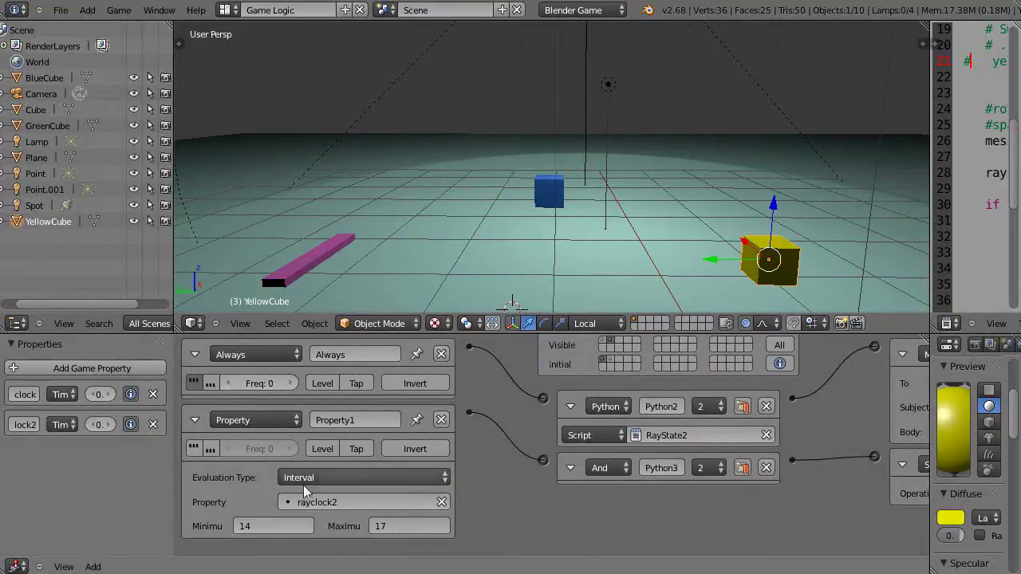
{"action": "left_click", "coordinate": [603, 341]}
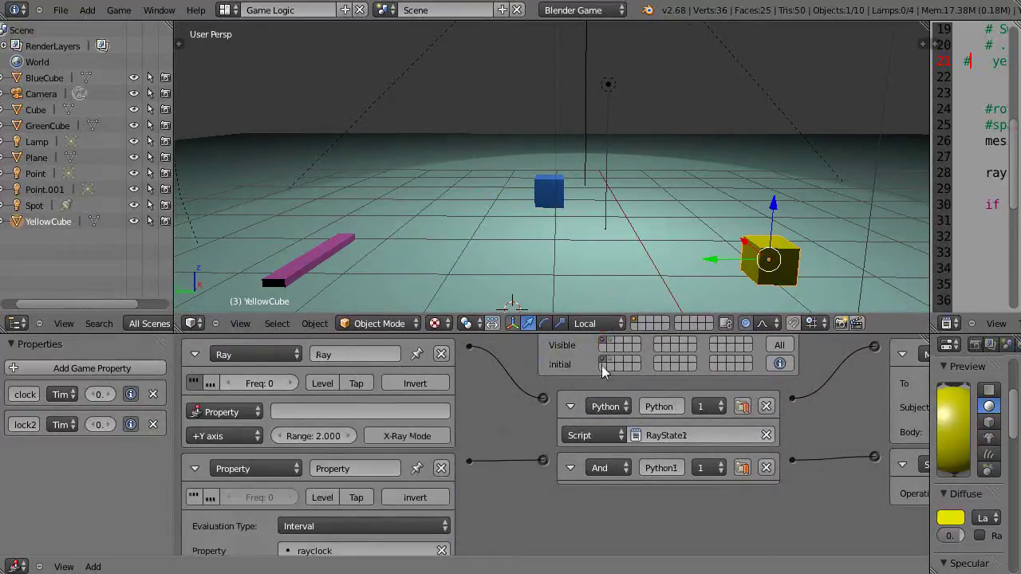
{"action": "left_click", "coordinate": [602, 363]}
{"action": "left_click", "coordinate": [611, 362]}
{"action": "left_click", "coordinate": [604, 362]}
Adjust the visible-state bits so YellowCube's state 1 bricks are displayed again.
{"action": "middle_click_drag", "start_coordinate": [603, 358], "coordinate": [520, 404]}
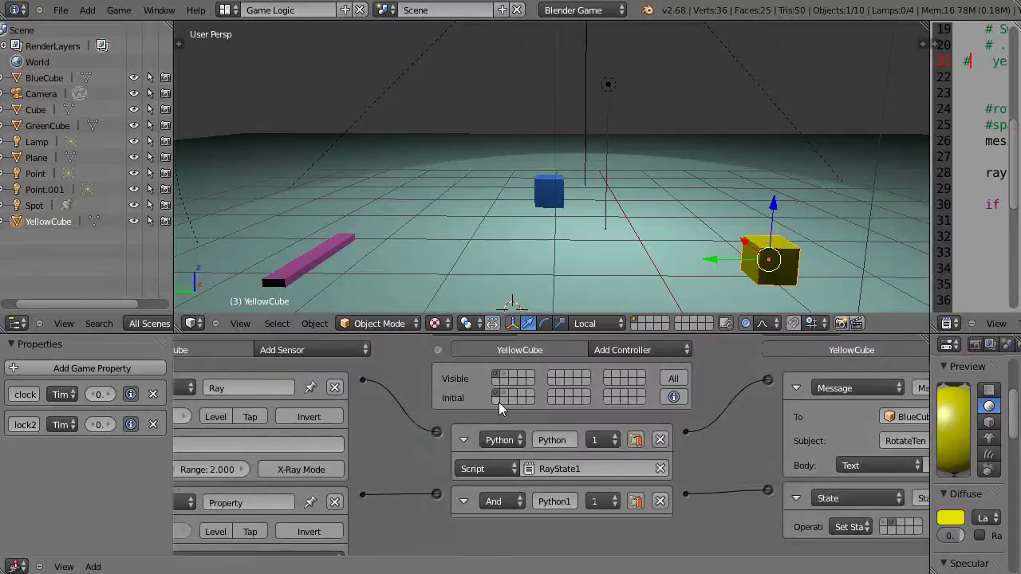
{"action": "left_click", "coordinate": [508, 378]}
{"action": "left_click", "coordinate": [518, 378]}
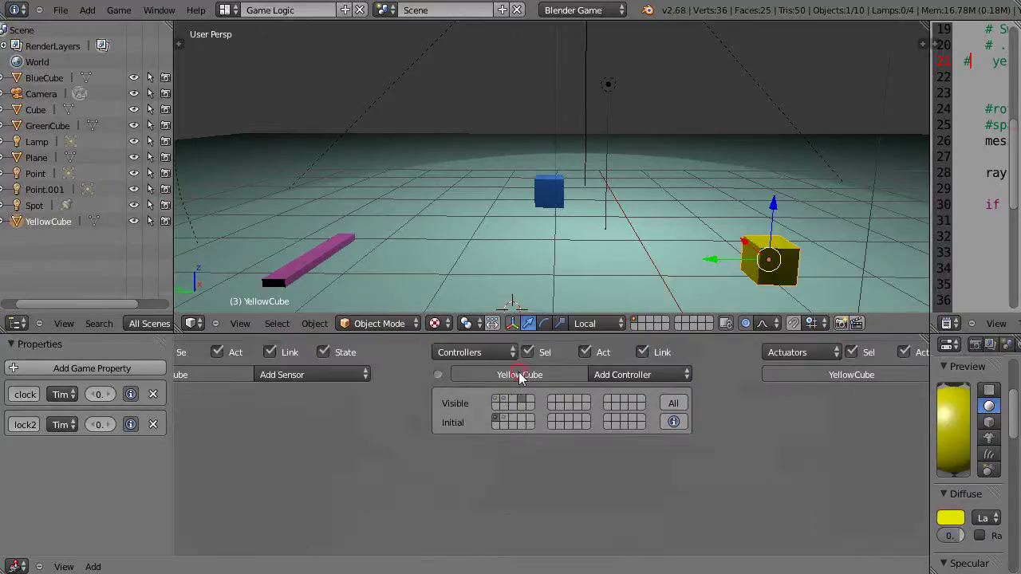
{"action": "left_click", "coordinate": [501, 401]}
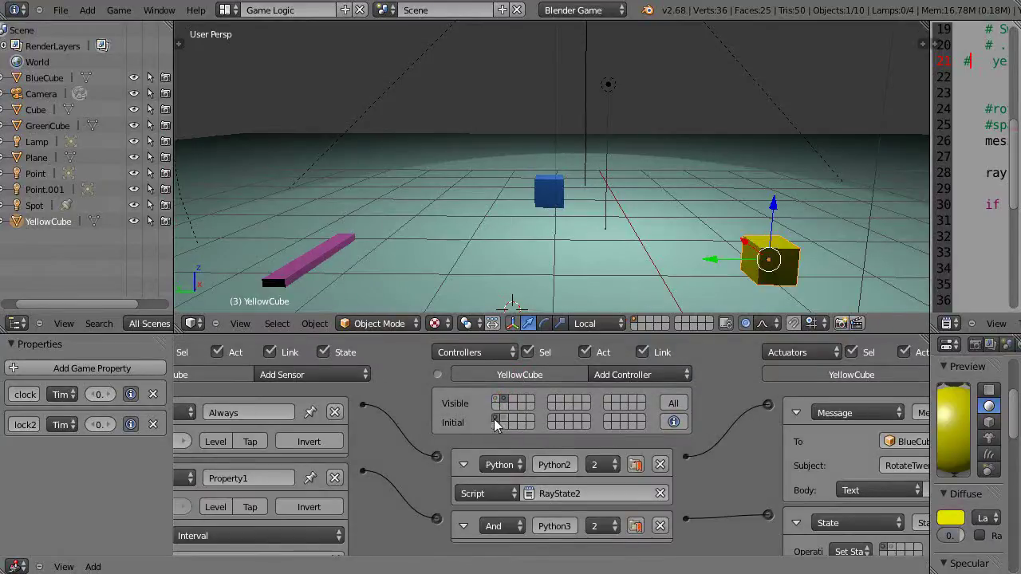
{"action": "middle_click_drag", "start_coordinate": [429, 472], "coordinate": [517, 391]}
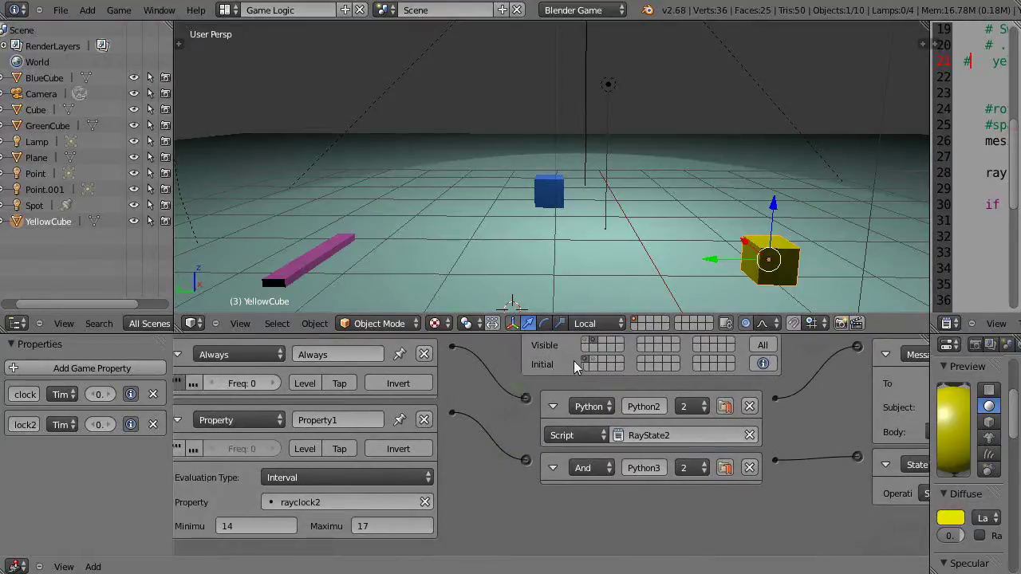
{"action": "left_click", "coordinate": [587, 341]}
{"action": "scroll", "coordinate": [472, 527], "scroll_direction": "down", "scroll_amount": 2}
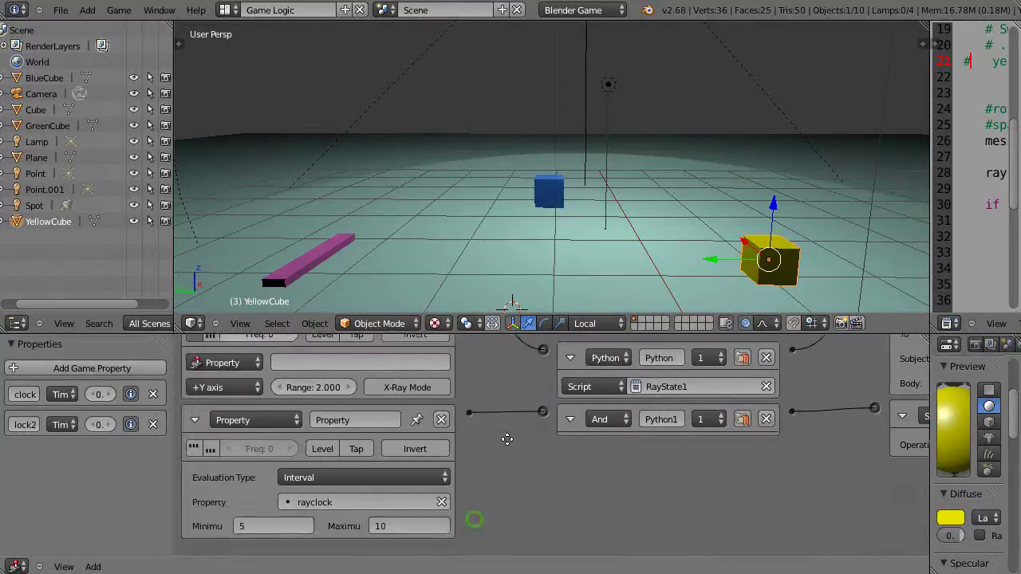
{"action": "middle_click_drag", "start_coordinate": [691, 498], "coordinate": [368, 488]}
{"action": "middle_click_drag", "start_coordinate": [517, 494], "coordinate": [577, 550]}
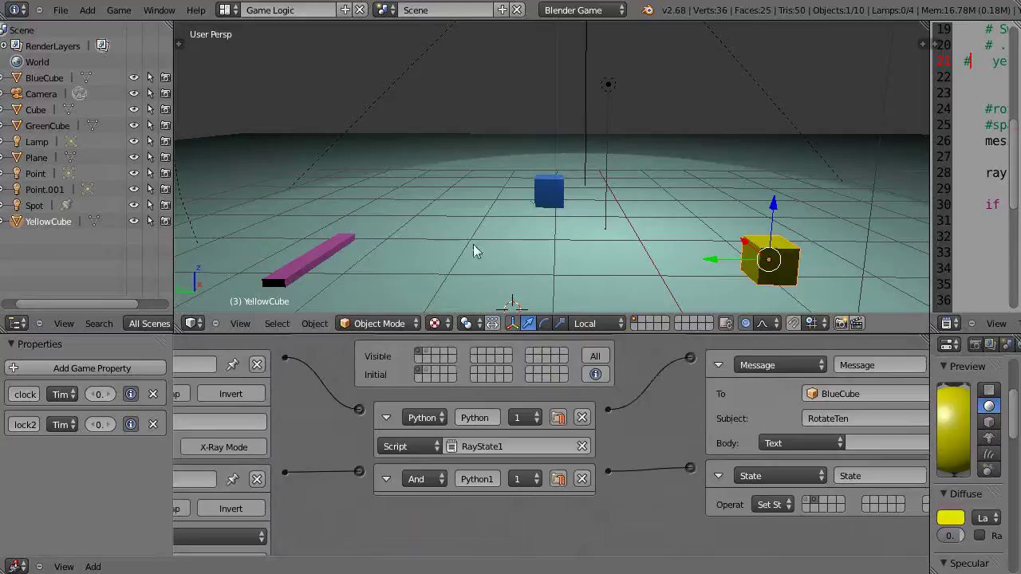
Enlarge the 3D viewport and flag rayclock and rayclock2 for the debug readout.
{"action": "left_click_drag", "start_coordinate": [554, 333], "coordinate": [553, 426]}
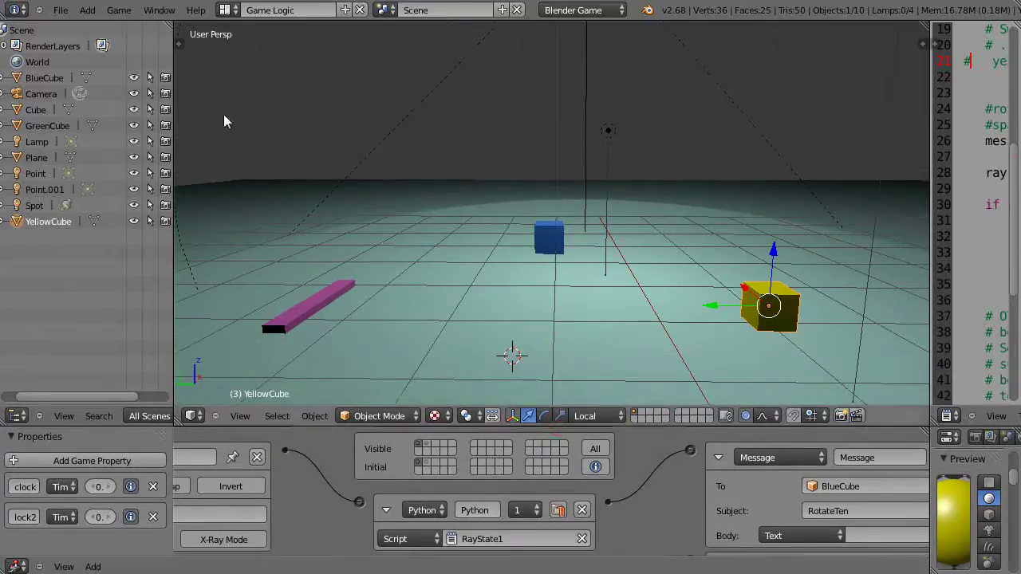
{"action": "left_click", "coordinate": [131, 517]}
{"action": "left_click", "coordinate": [131, 487]}
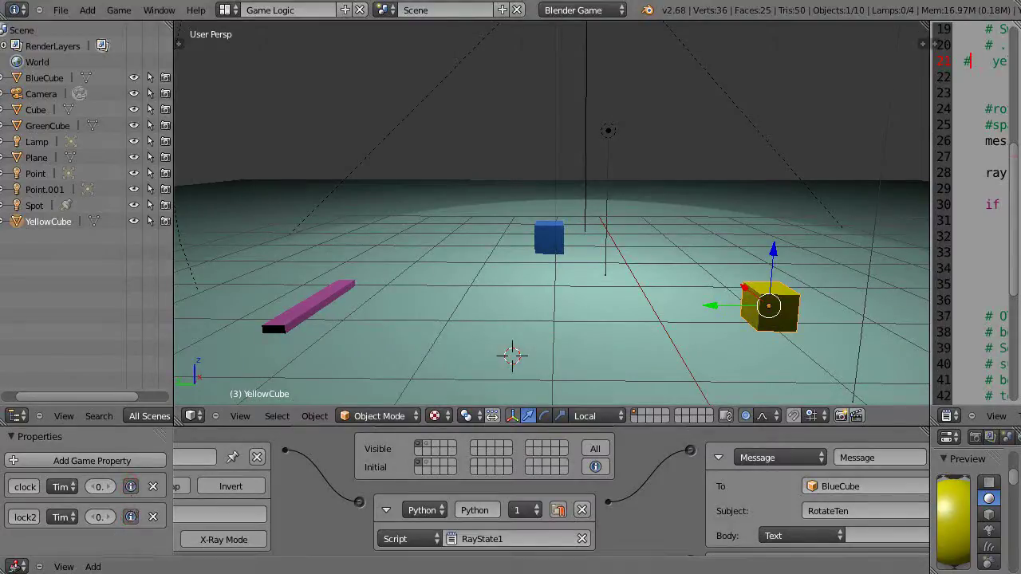
{"action": "left_click", "coordinate": [119, 9]}
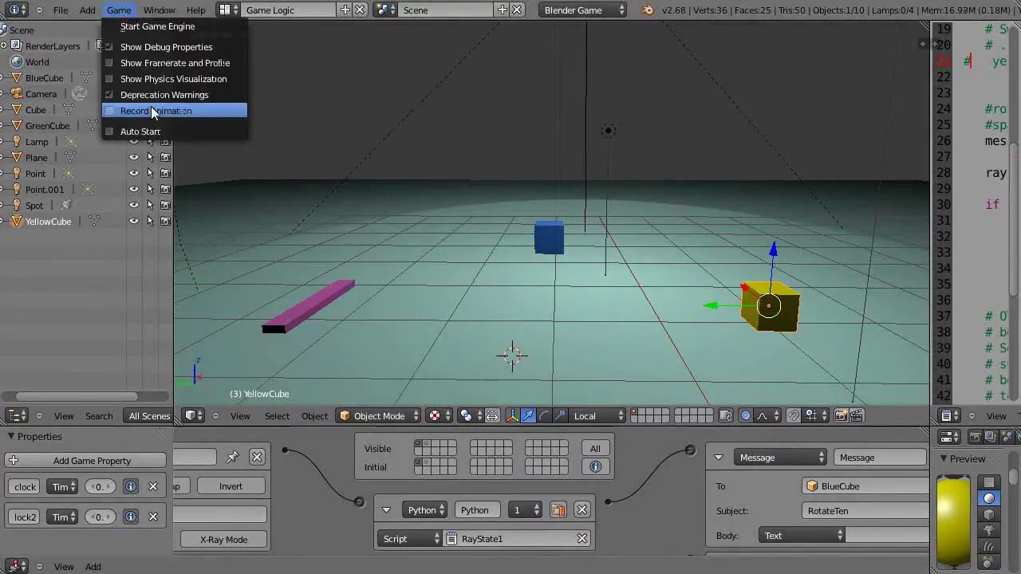
Enable Show Debug Properties, then run the game with P and stop it with Esc.
{"action": "left_click", "coordinate": [238, 48]}
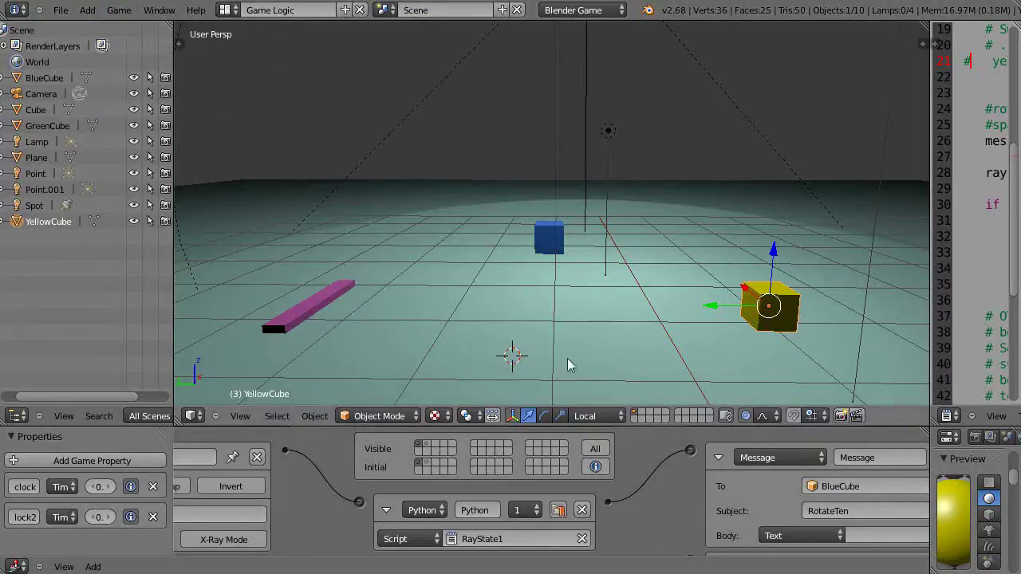
{"action": "key", "text": "p"}
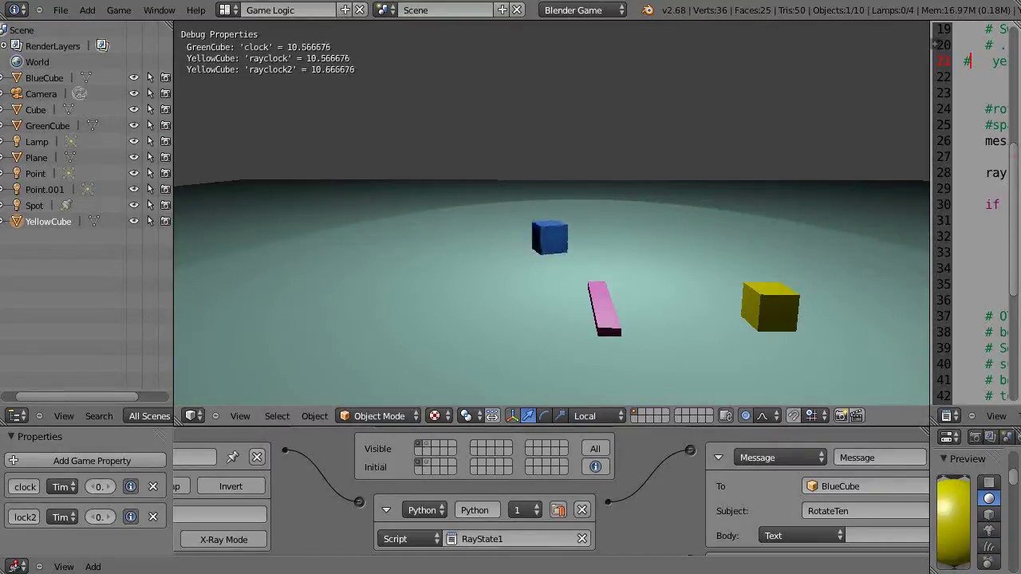
{"action": "key", "text": "Escape"}
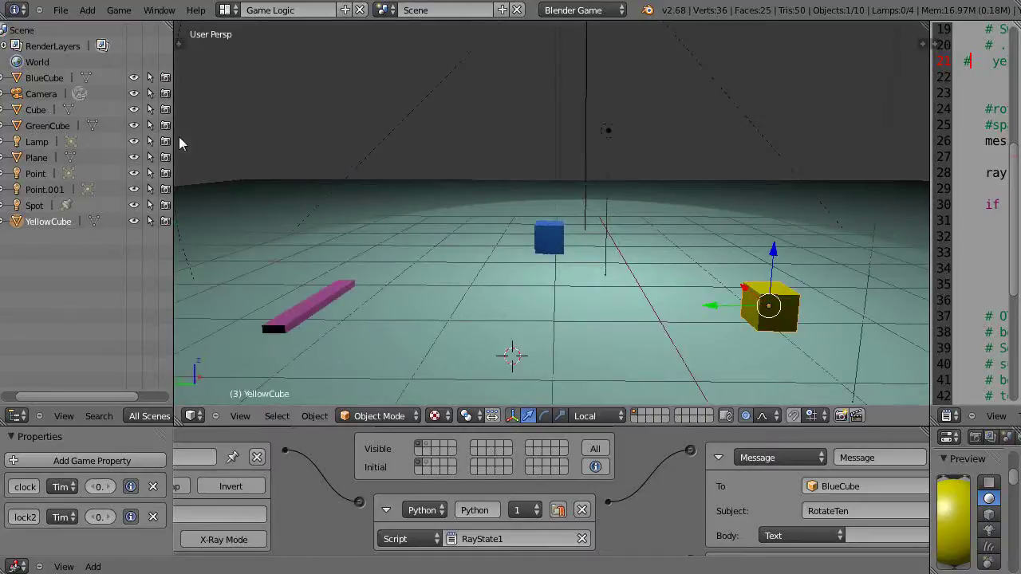
{"action": "key", "text": "p"}
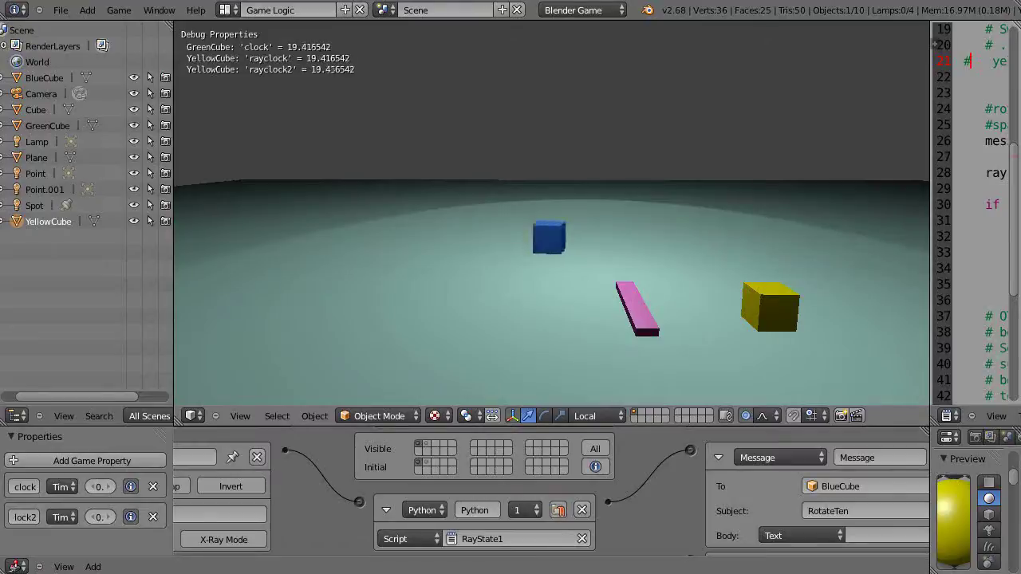
{"action": "key", "text": "Escape"}
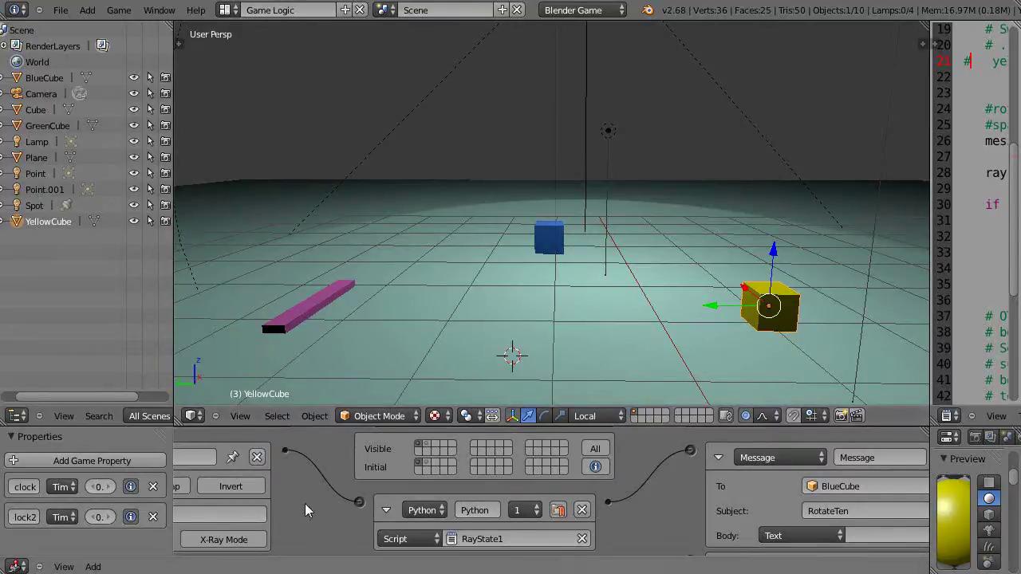
Make the Logic Editor taller and widen the script text panel beside the viewport.
{"action": "scroll", "coordinate": [311, 511], "scroll_direction": "down", "scroll_amount": 2}
{"action": "scroll", "coordinate": [422, 529], "scroll_direction": "up", "scroll_amount": 1}
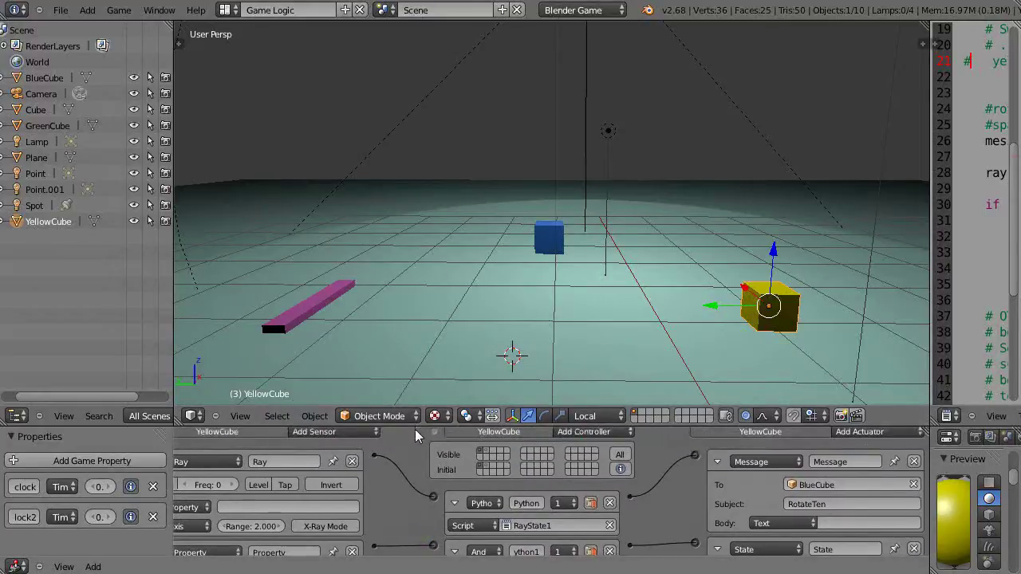
{"action": "left_click_drag", "start_coordinate": [414, 424], "coordinate": [396, 367]}
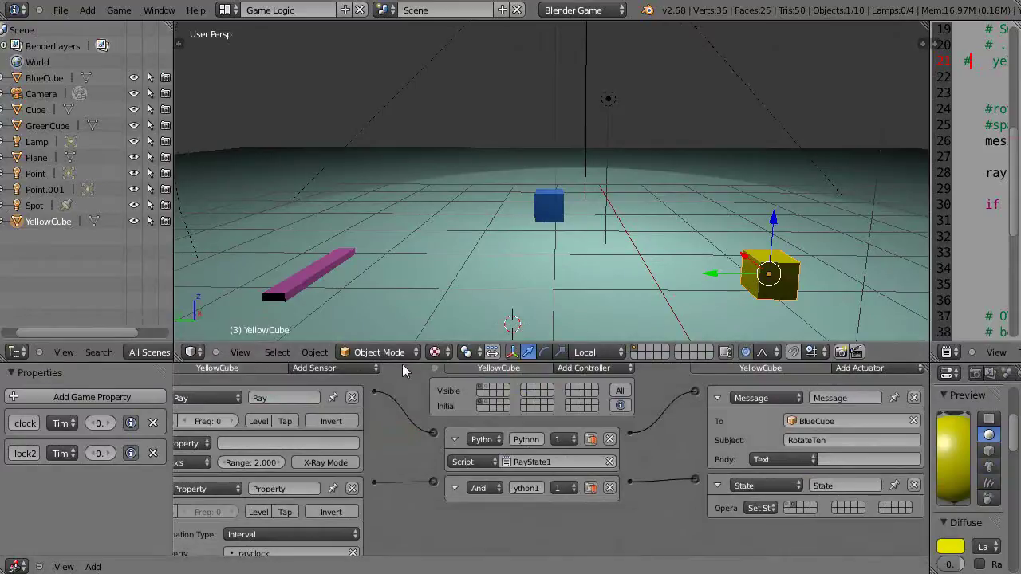
{"action": "left_click_drag", "start_coordinate": [402, 369], "coordinate": [402, 387]}
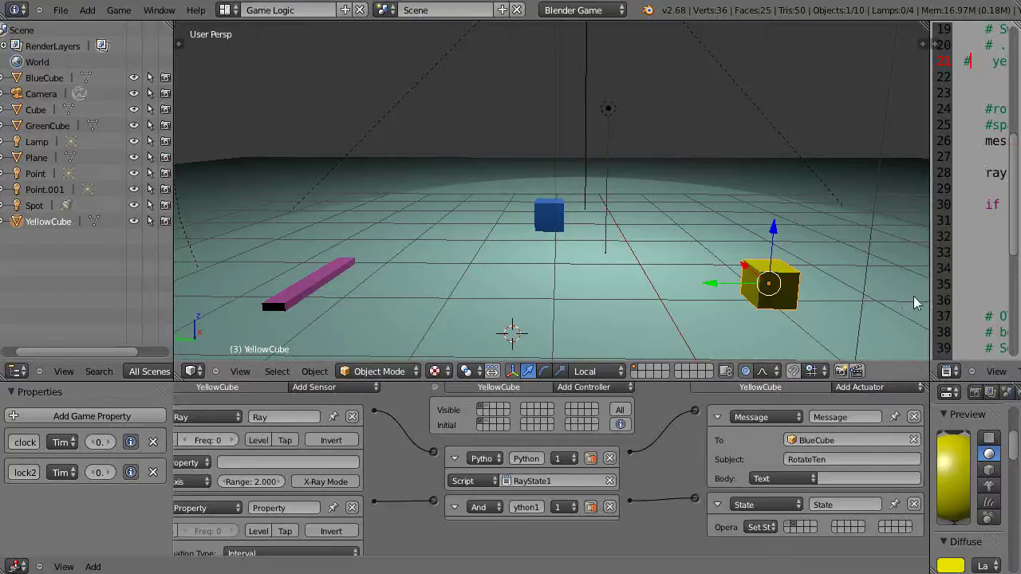
{"action": "left_click_drag", "start_coordinate": [930, 302], "coordinate": [915, 300]}
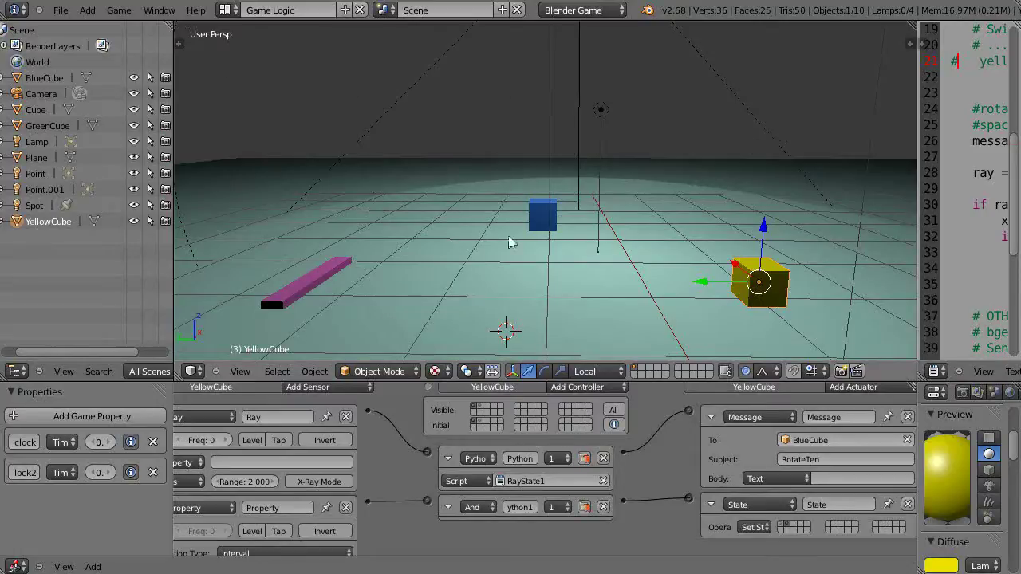
{"action": "mouse_move", "coordinate": [640, 381]}
{"action": "left_mouse_down"}
{"action": "mouse_move", "coordinate": [640, 363]}
{"action": "mouse_move", "coordinate": [643, 388]}
{"action": "left_mouse_up"}
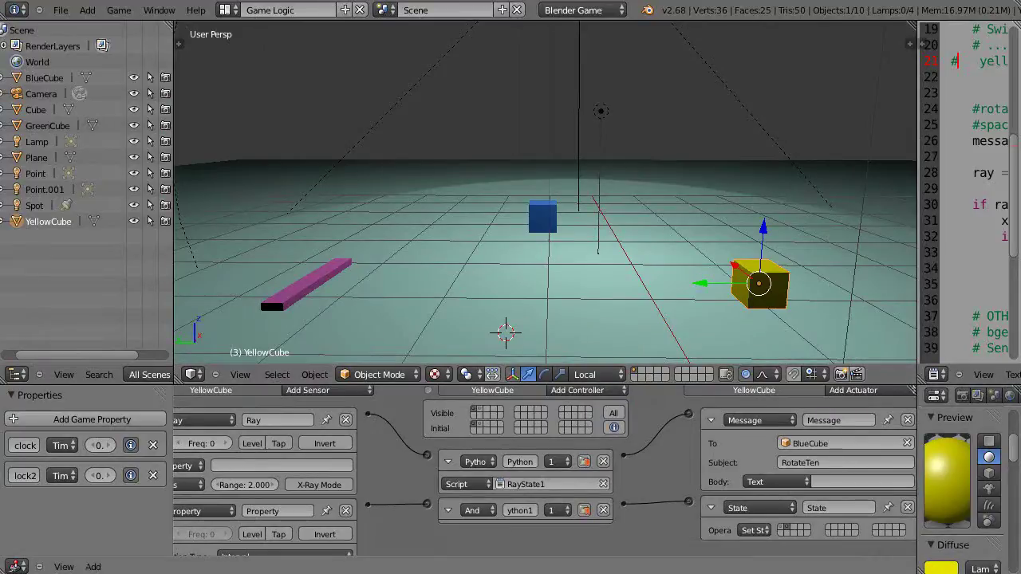